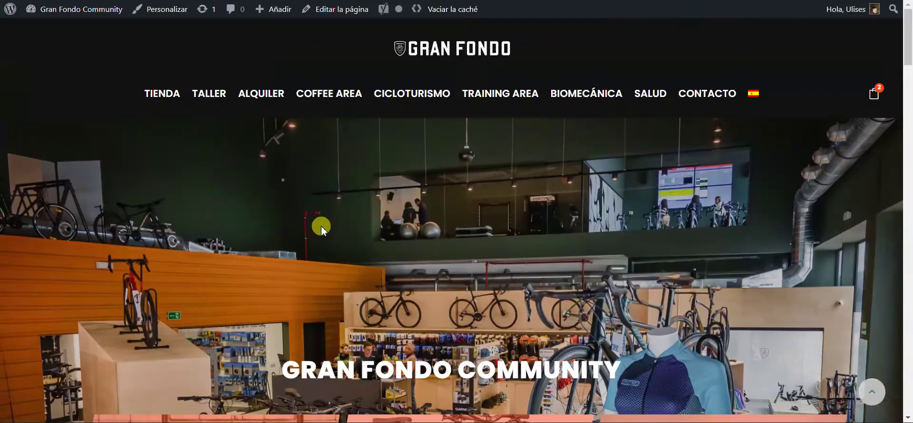
Open the Spanish INICIO home page for editing and create its English version as a duplicate
left_click(345, 15)
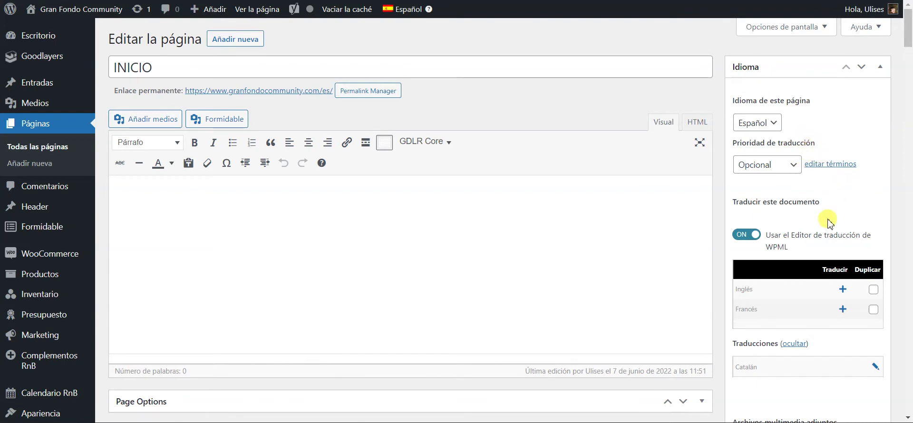
scroll(827, 223, "down", 2)
scroll(827, 223, "down", 1)
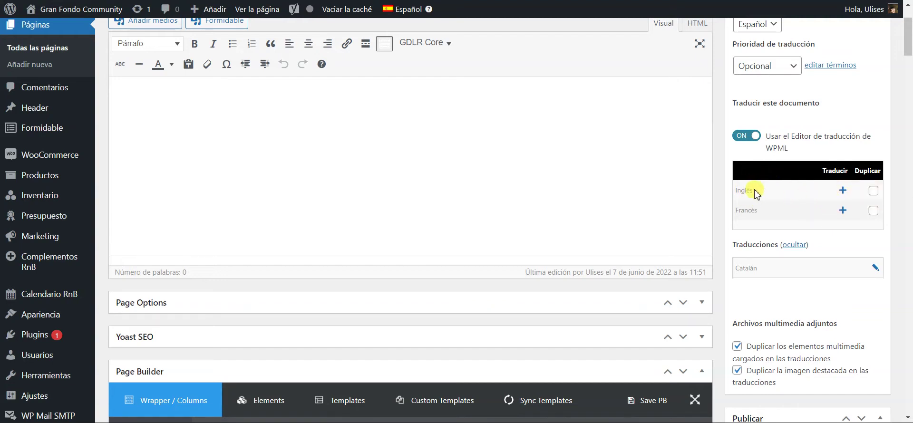
left_click(873, 191)
left_click(862, 239)
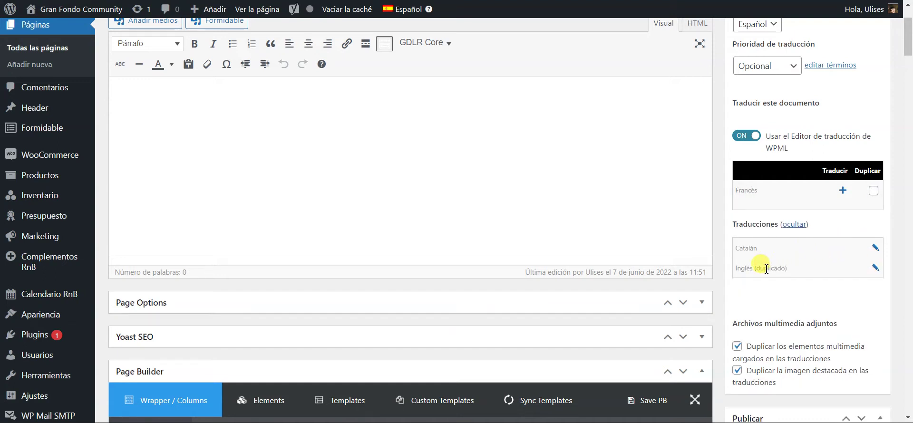
left_click_drag(735, 270, 789, 272)
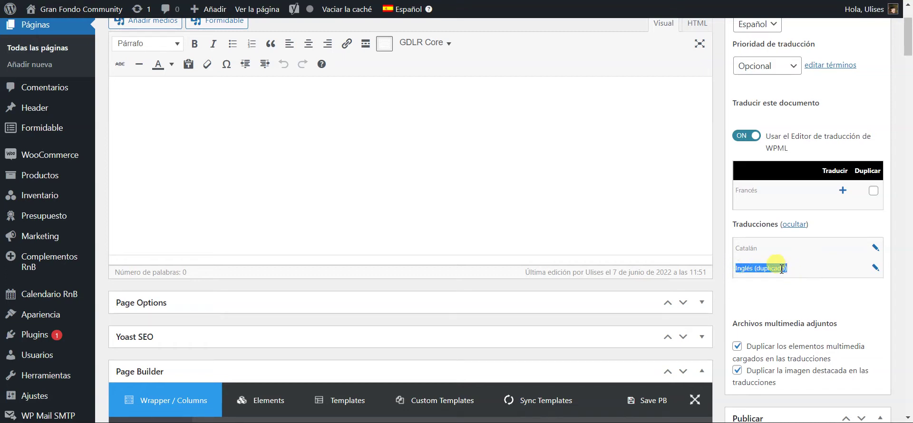
left_click(783, 283)
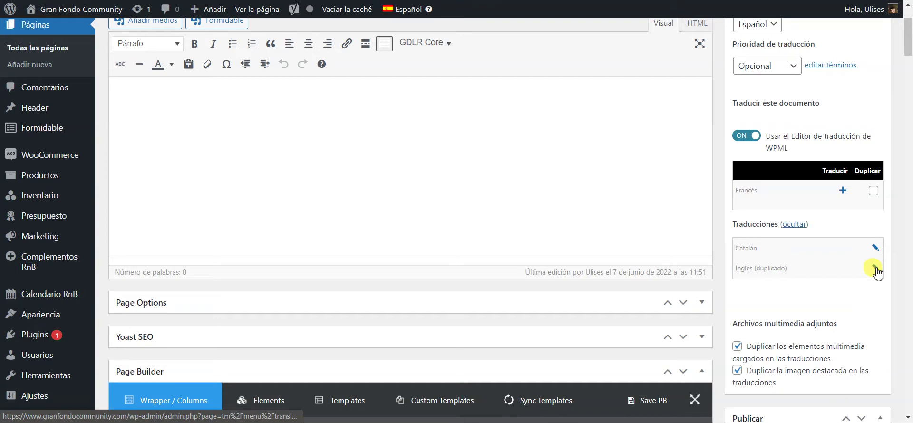
Examine the duplicated English version's strings in the WPML translation editor, and return to the Spanish INICIO page editor
left_click(875, 269)
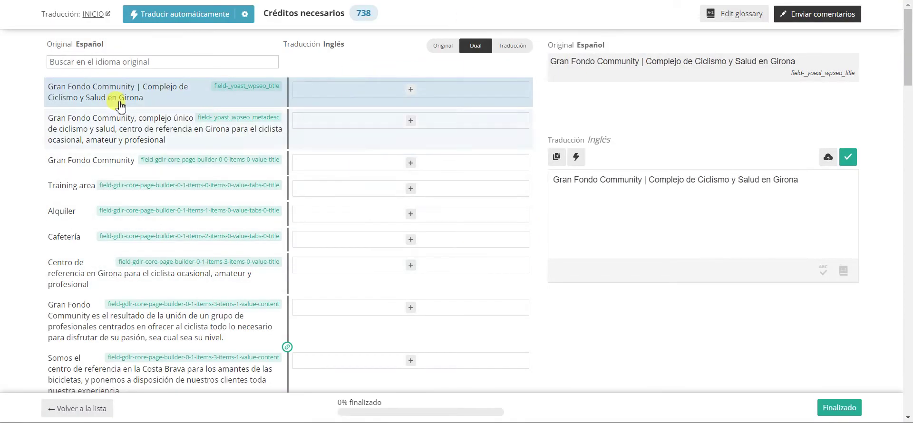
scroll(159, 190, "down", 15)
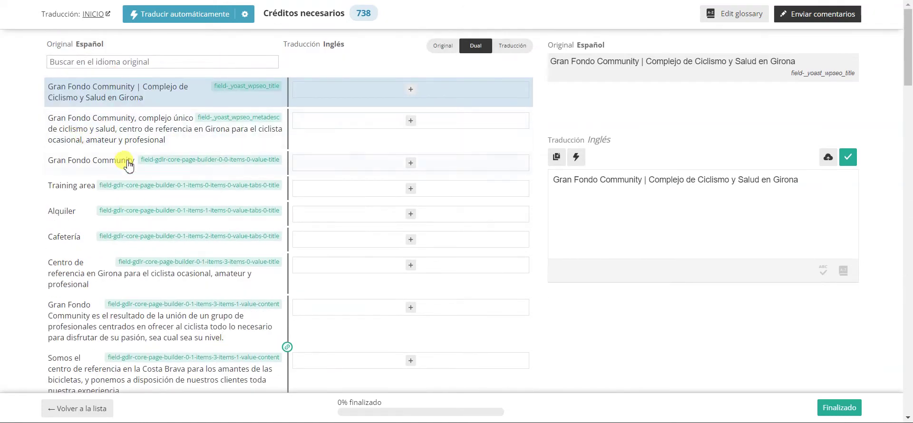
left_click(86, 410)
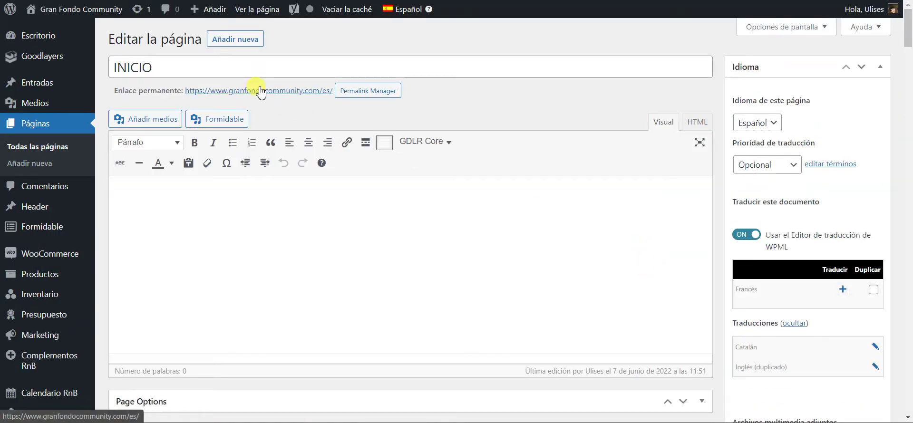
View the live home page in English and look through its menu and content
left_click(260, 91)
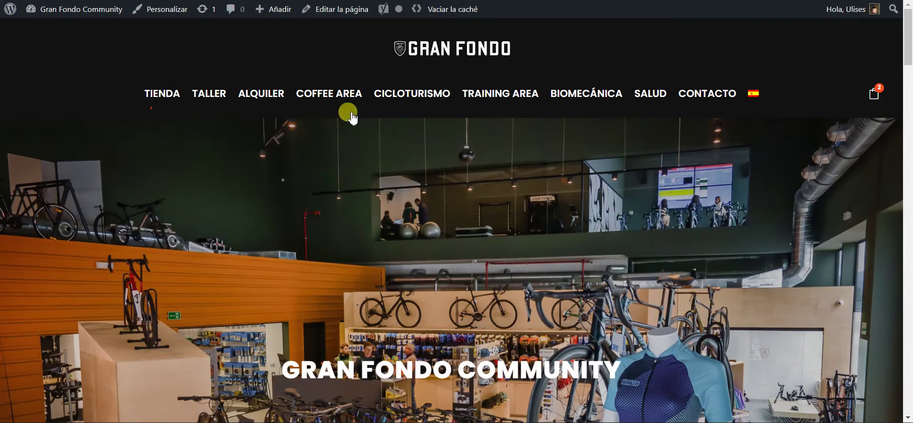
mouse_move(753, 95)
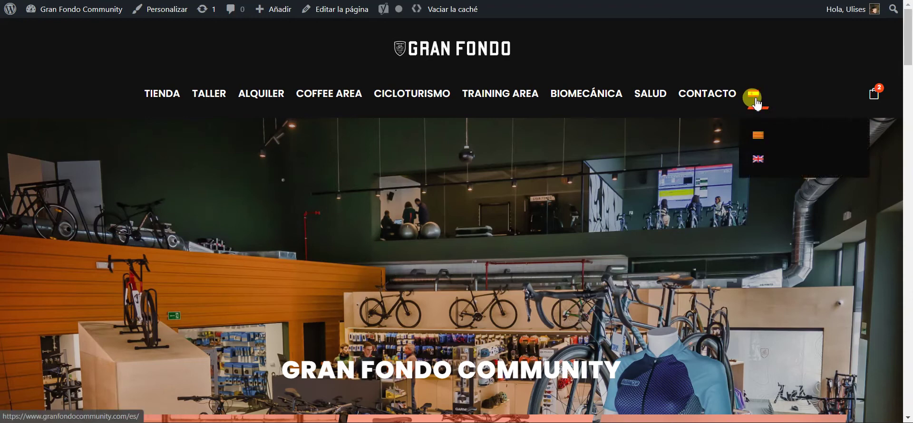
left_click(768, 160)
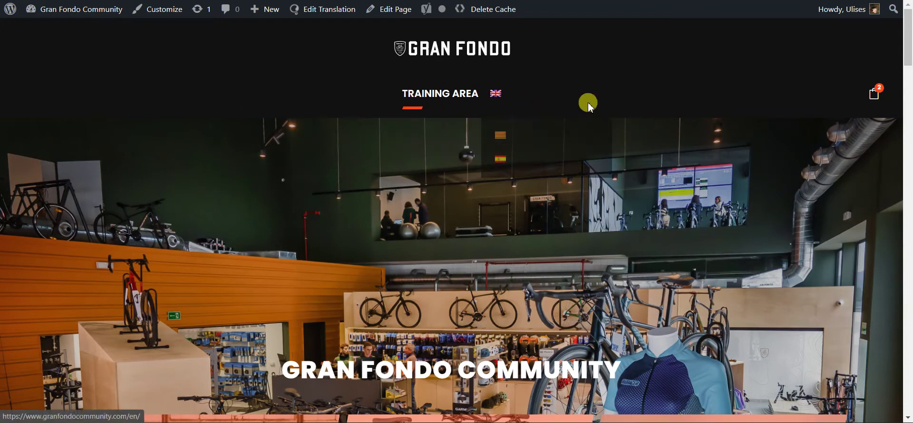
scroll(358, 269, "down", 10)
scroll(358, 264, "up", 6)
scroll(356, 264, "down", 6)
scroll(264, 316, "up", 1)
scroll(446, 252, "up", 10)
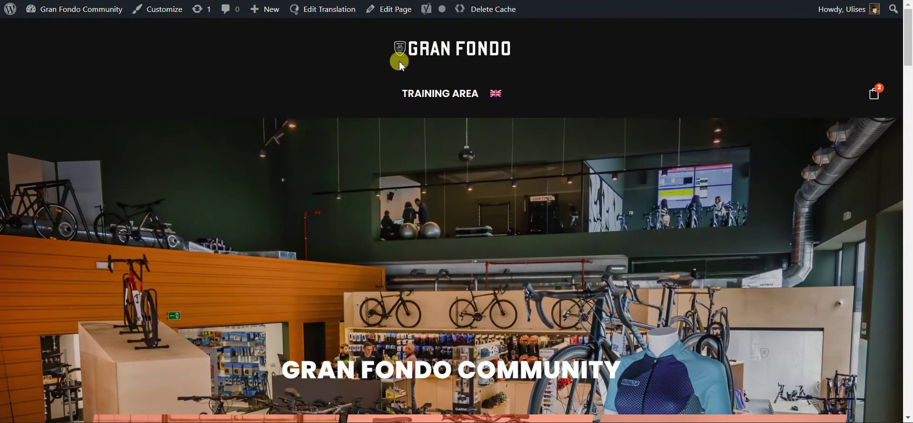
Open the English home page in the standard WordPress editor despite the WPML translation editor being configured
left_click(393, 17)
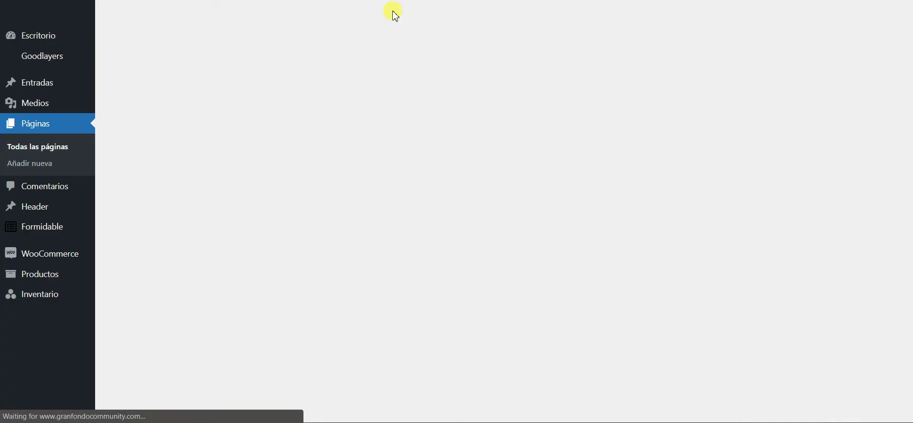
mouse_move(393, 14)
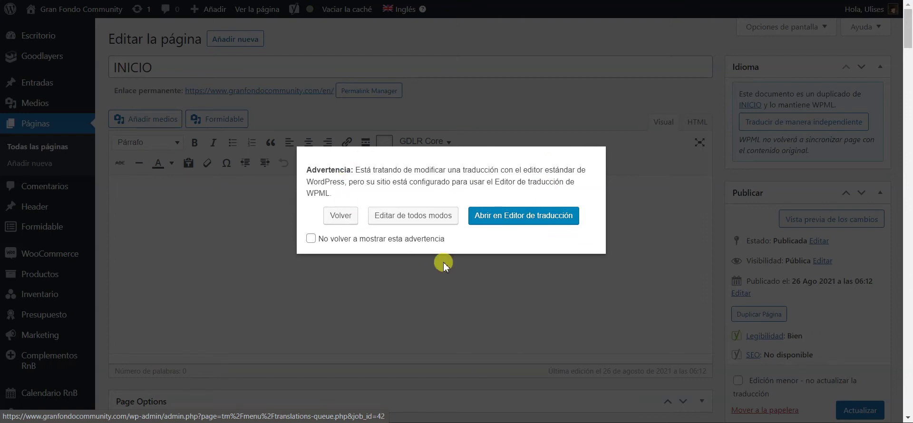
left_click(405, 220)
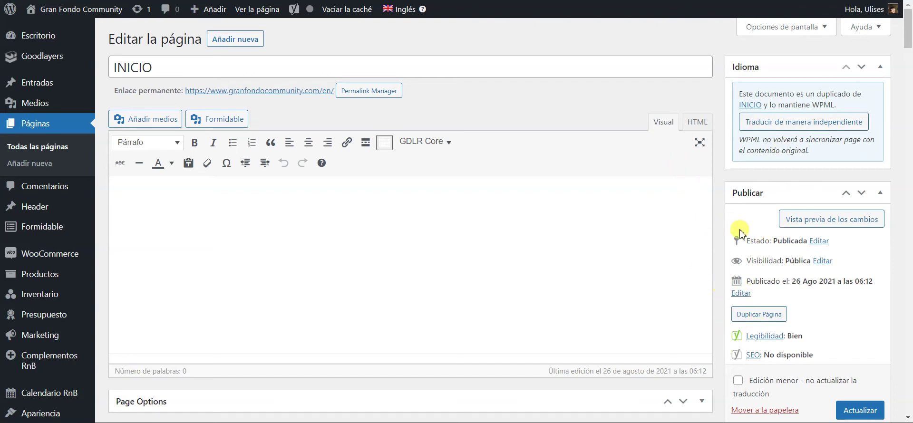
Update the duplicated English page, accept translating it independently, and continue in the standard editor
scroll(853, 333, "down", 2)
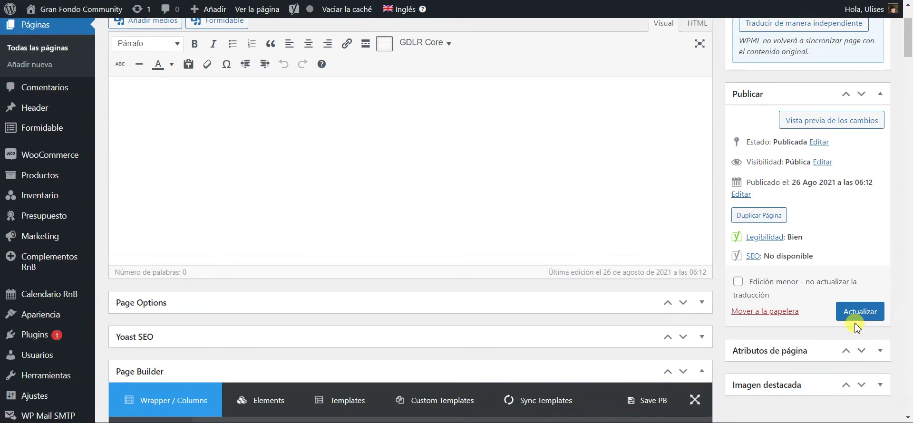
left_click(856, 326)
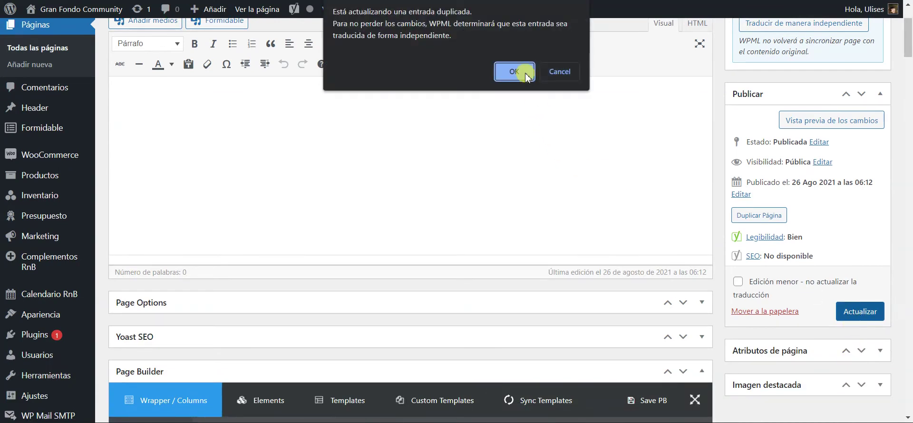
left_click(515, 72)
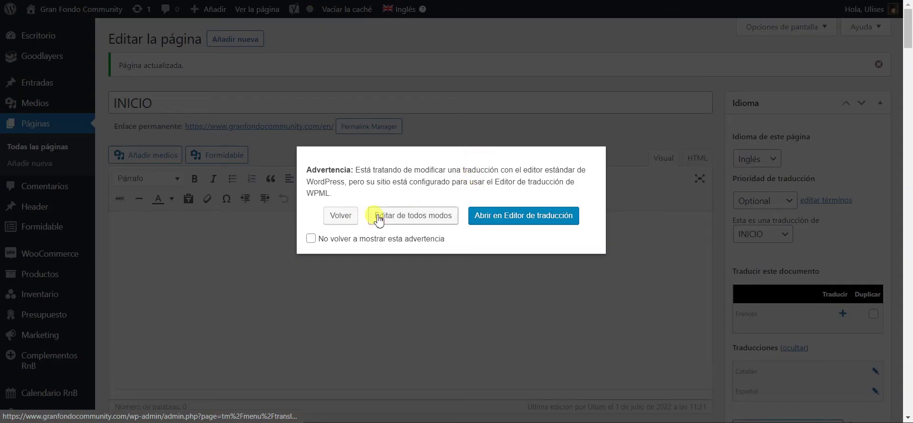
left_click(402, 217)
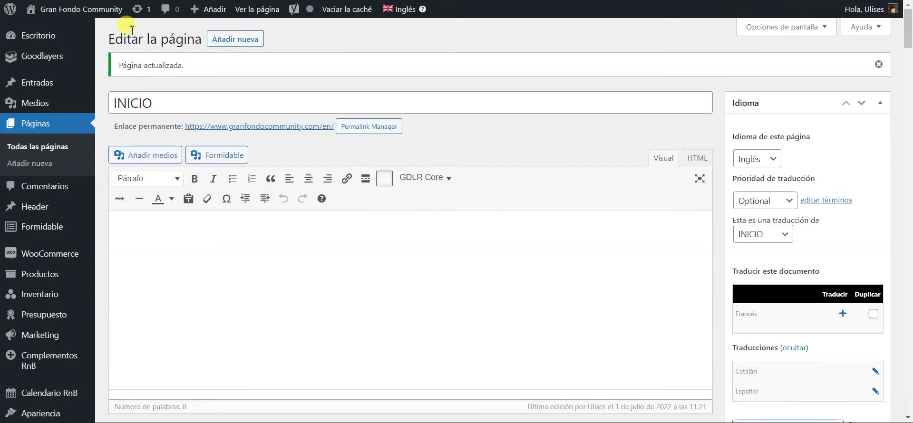
scroll(528, 223, "down", 10)
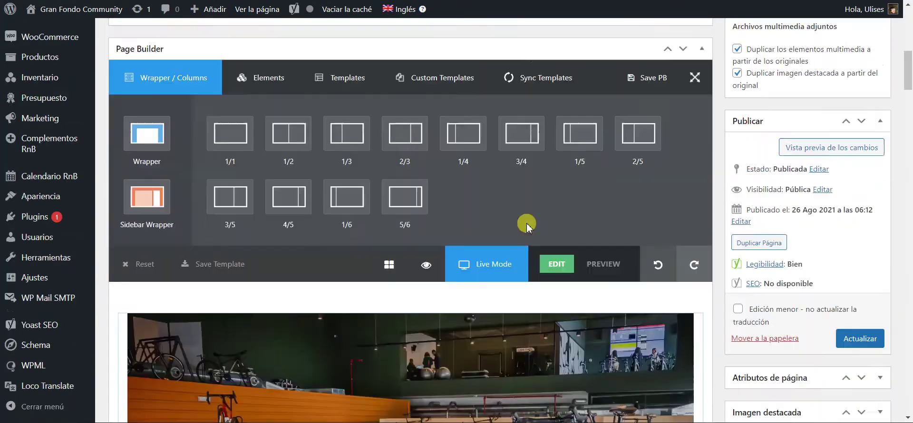
scroll(526, 226, "up", 10)
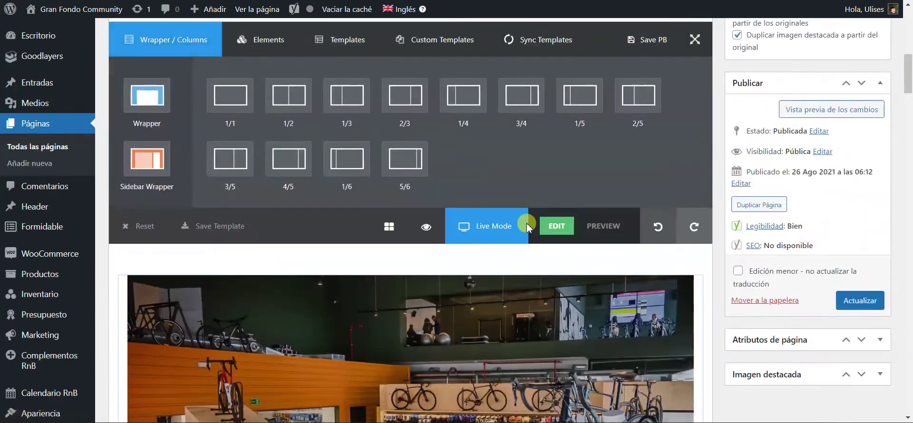
scroll(528, 224, "down", 10)
scroll(528, 224, "up", 10)
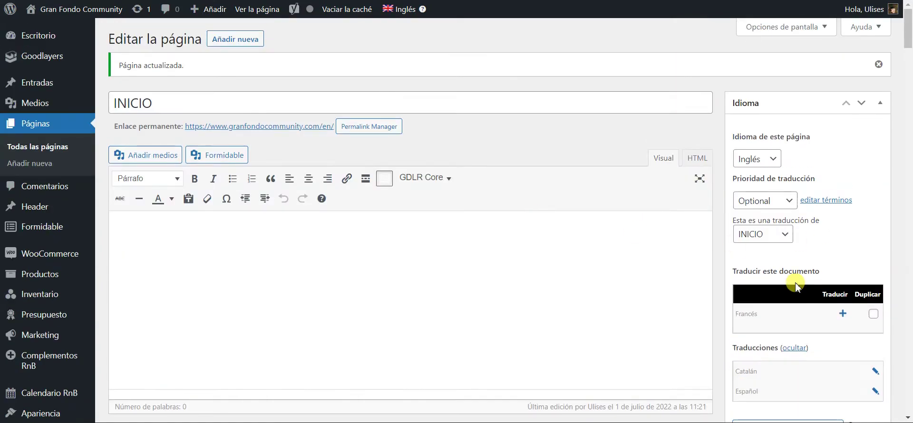
scroll(808, 284, "down", 4)
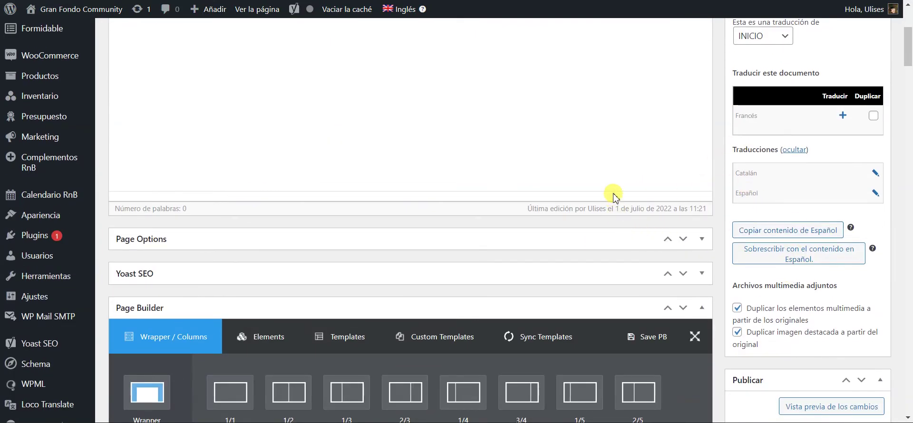
scroll(609, 191, "up", 5)
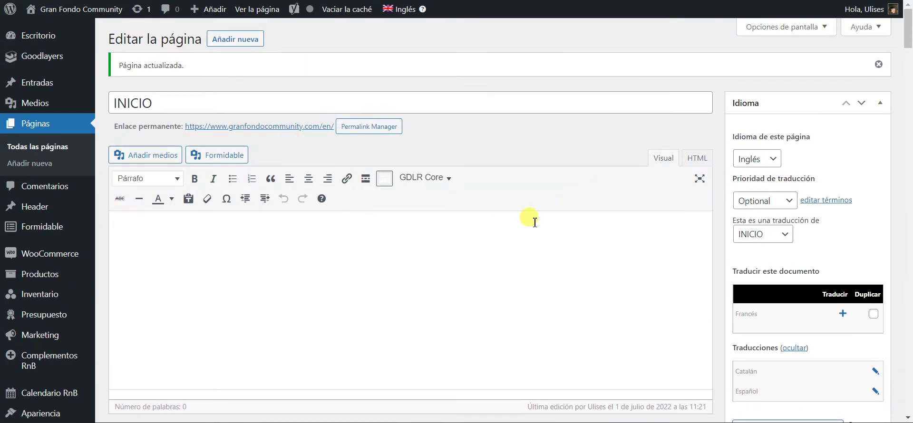
Change the title of the Alquiler image tile to "Rental" in the page builder and save its options
scroll(533, 218, "down", 15)
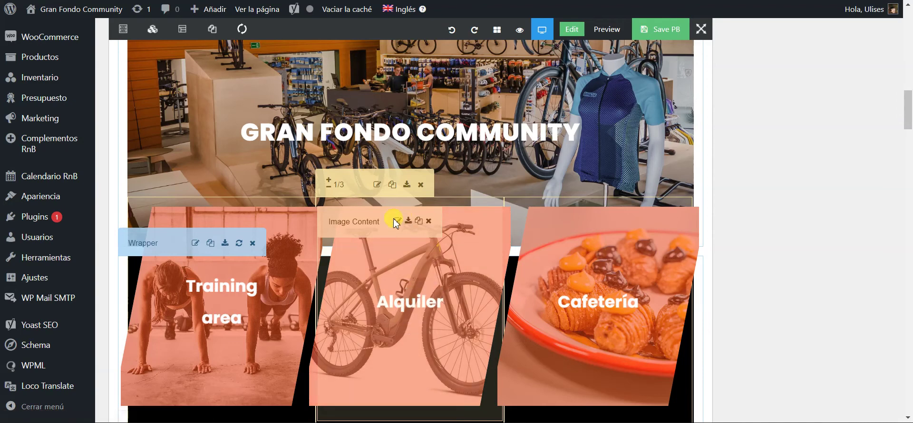
left_click(378, 230)
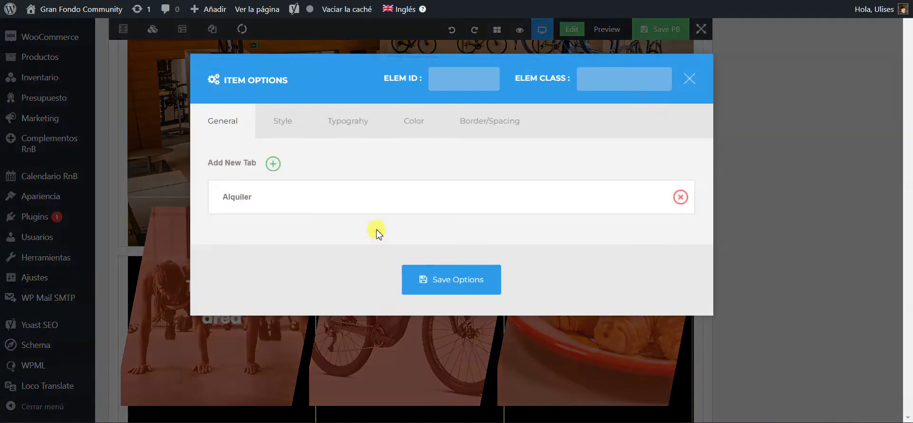
left_click(297, 199)
double_click(278, 304)
type("Rental")
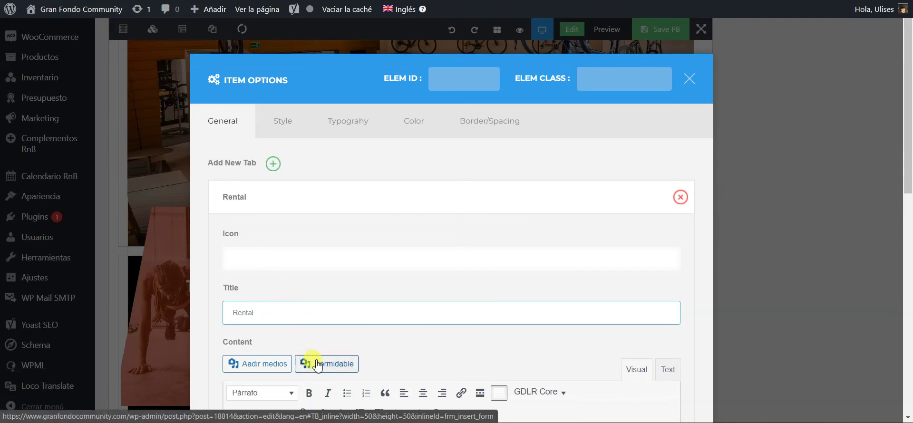
scroll(493, 305, "down", 10)
left_click(444, 370)
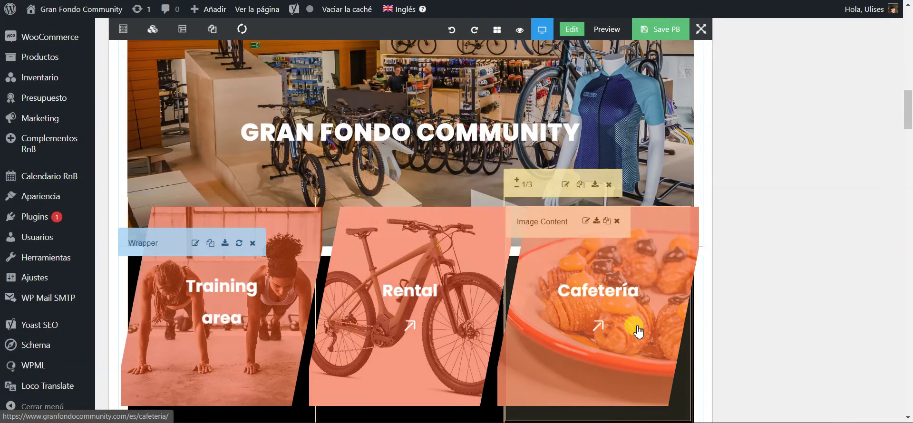
Change the title of the Cafetería image tile to "Coffee area", save its options and update the English page
left_click(587, 221)
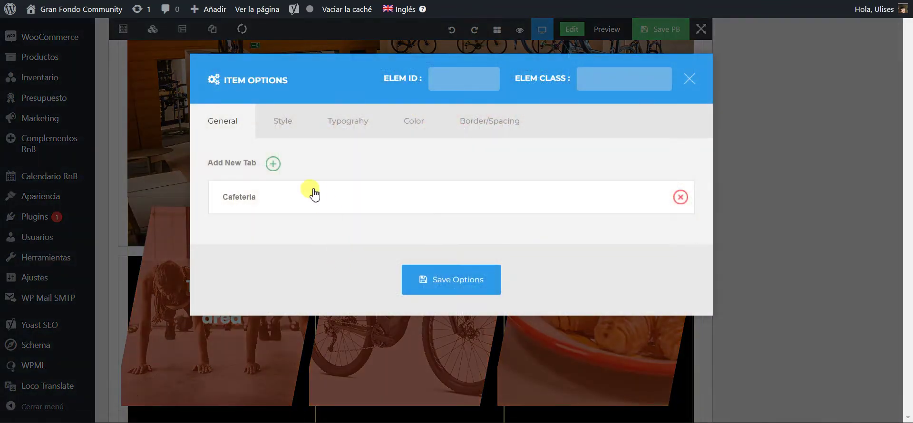
left_click(303, 197)
double_click(310, 315)
type("Coffee area")
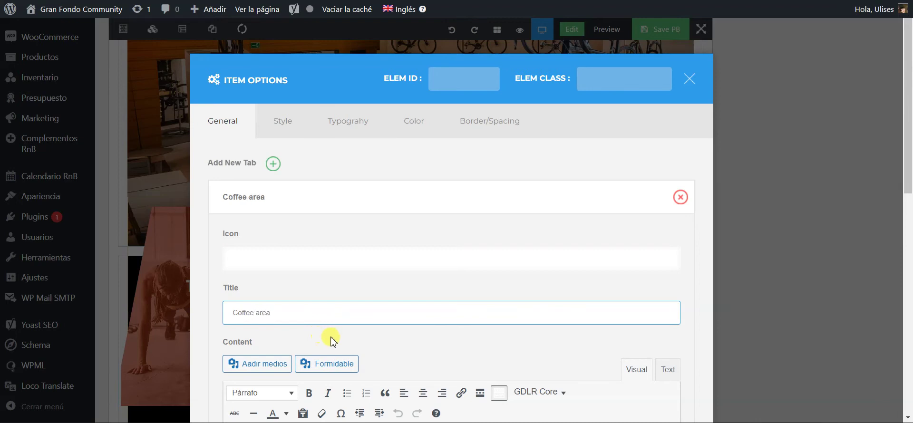
scroll(323, 339, "down", 10)
left_click(426, 351)
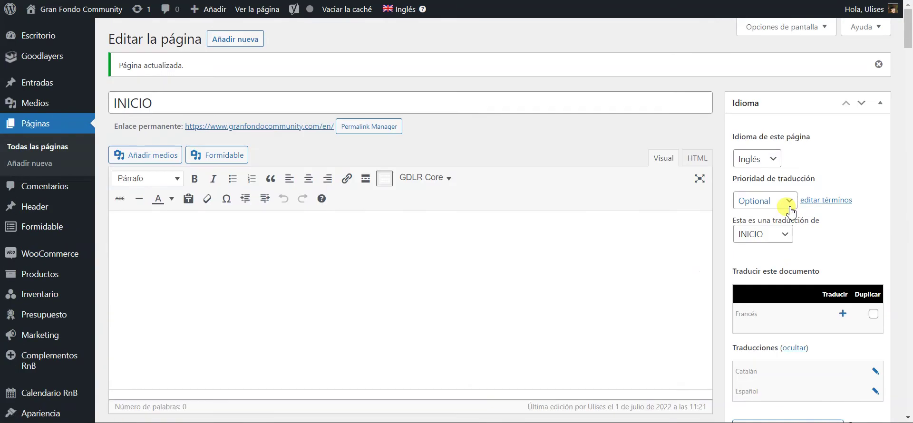
scroll(790, 212, "down", 10)
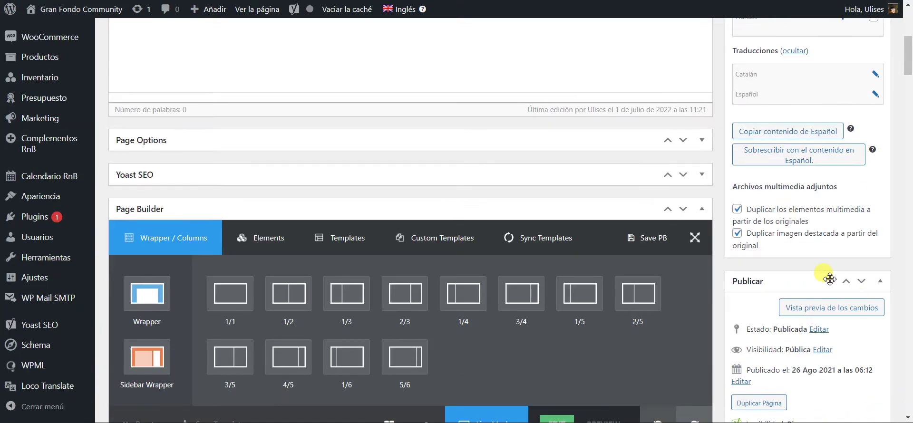
left_click(858, 303)
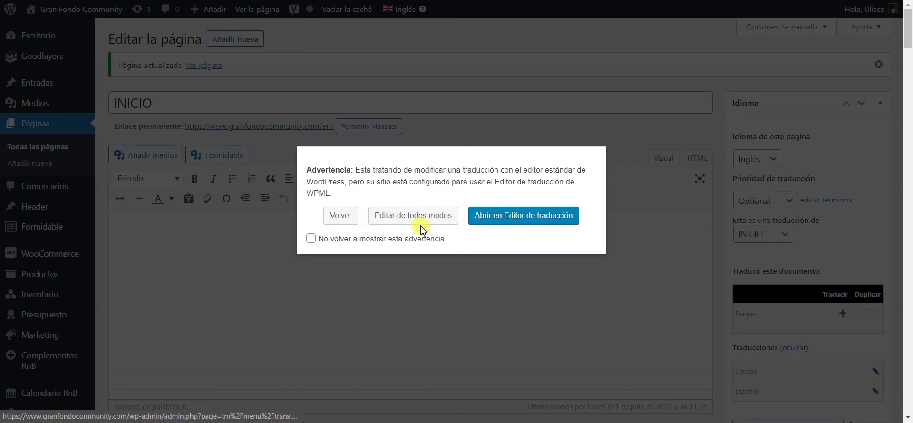
Open the English page in the WPML translation editor and check the translation of the Alquiler string
left_click(500, 222)
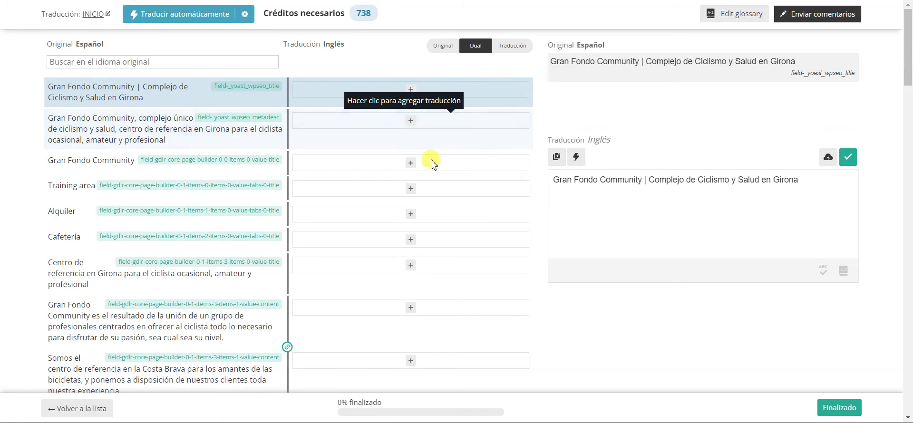
left_click(177, 126)
left_click(162, 211)
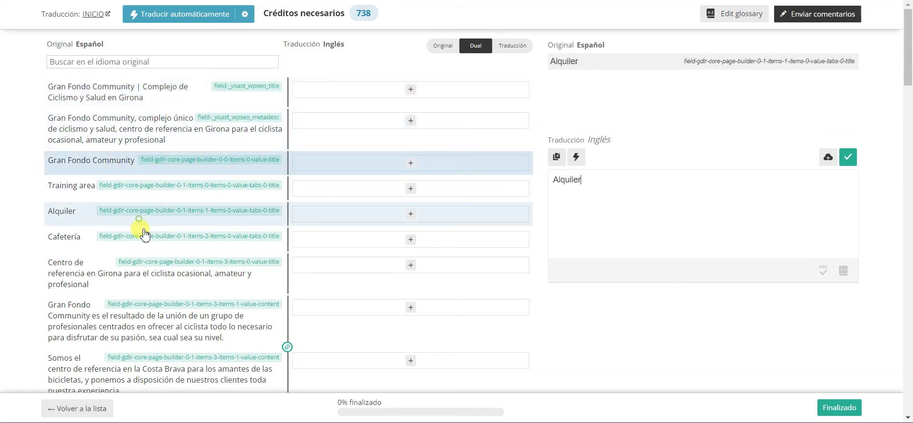
Examine the strings for the "Centro de referencia en Girona" title and the Gran Fondo Community paragraph in the translation editor
left_click(161, 272)
left_click(161, 315)
scroll(162, 337, "up", 5)
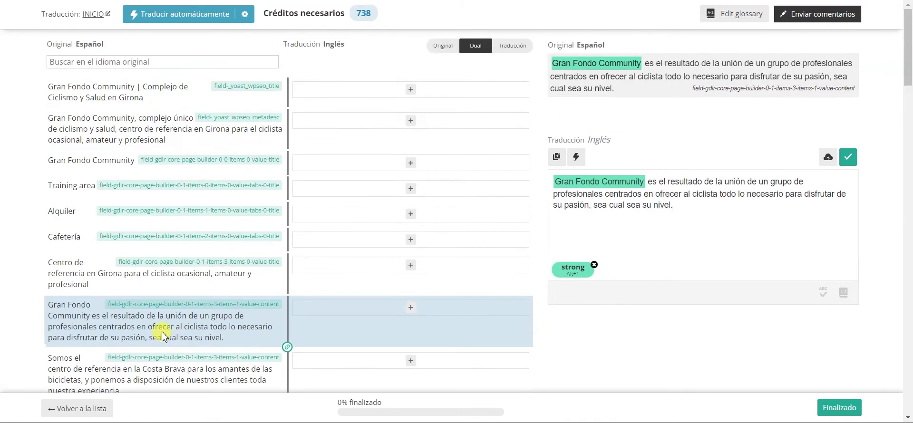
View the live INICIO page, switch it to English, and check the image tile titles and the content below
left_click(95, 15)
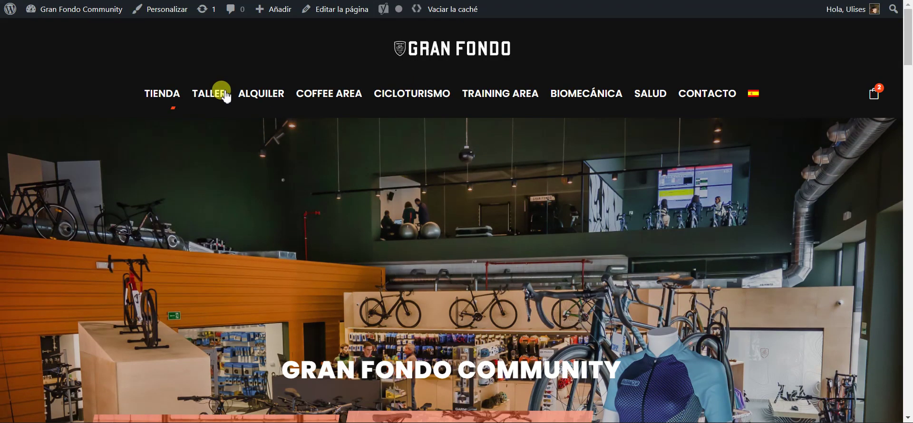
mouse_move(754, 93)
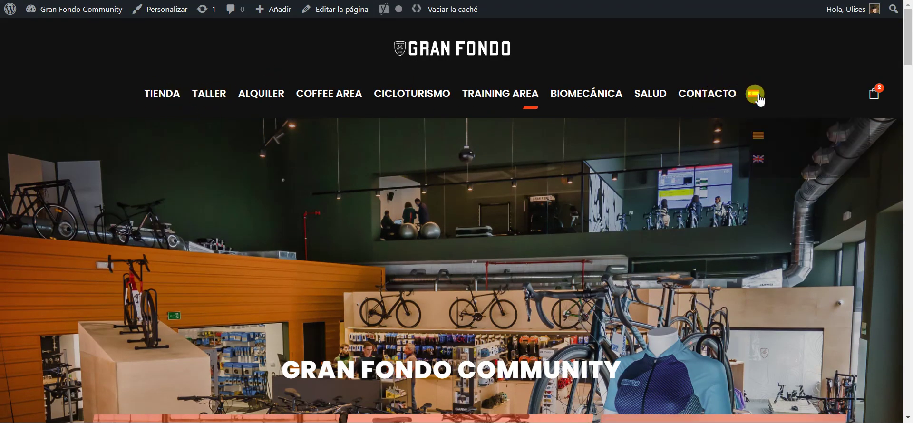
left_click(760, 161)
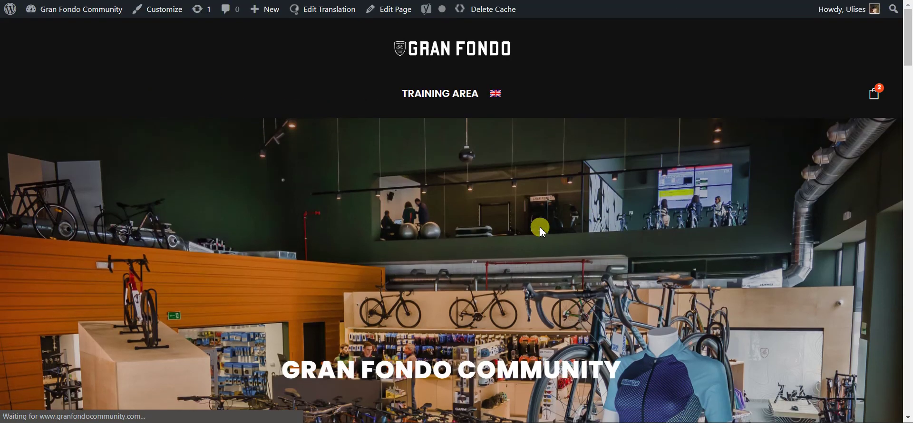
scroll(542, 228, "down", 5)
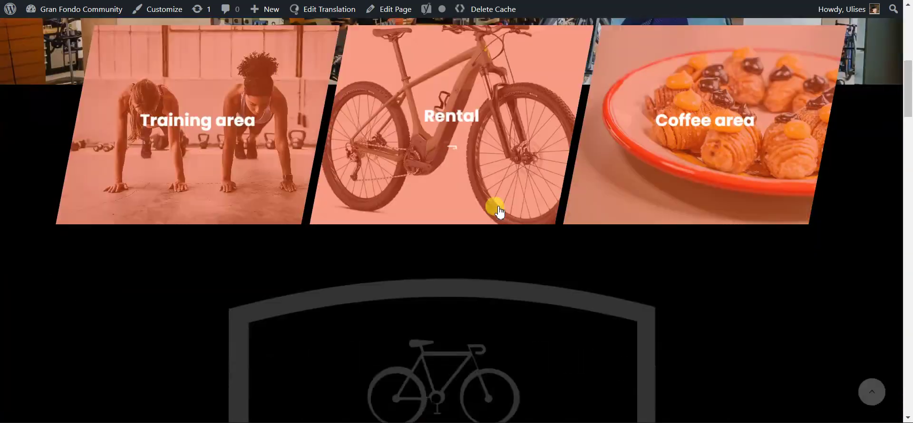
scroll(495, 203, "down", 5)
scroll(498, 208, "up", 15)
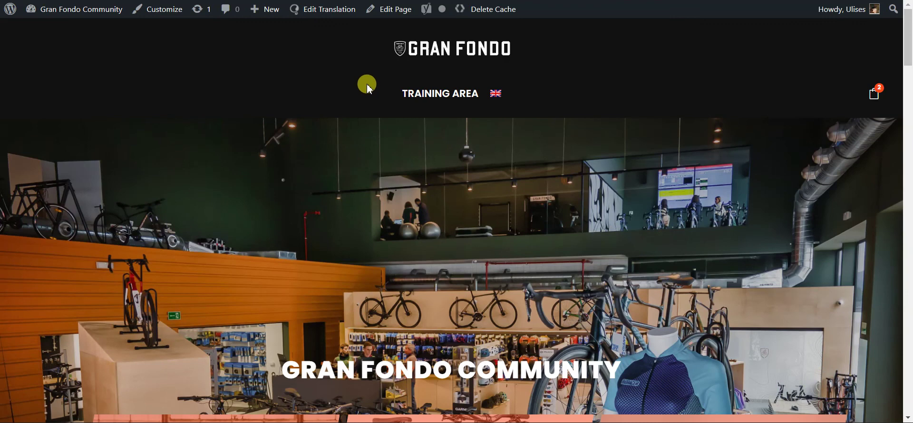
Return to the Spanish home page to compare its navigation menu, and switch the site to English again
key("alt+Left")
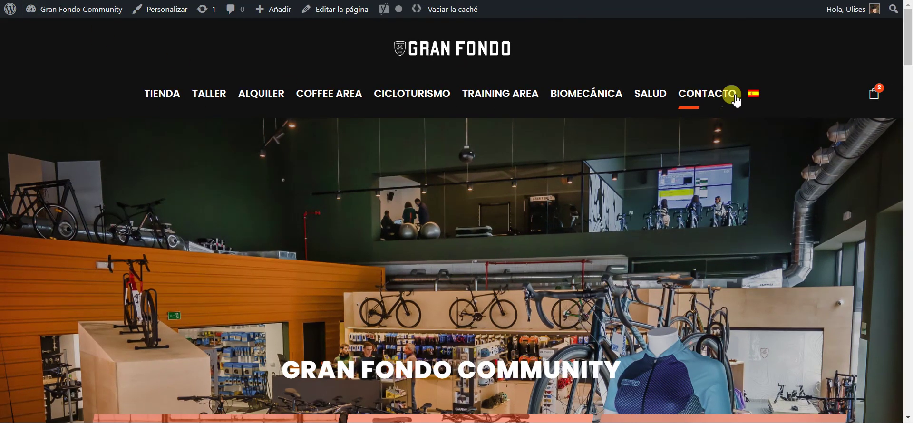
mouse_move(753, 95)
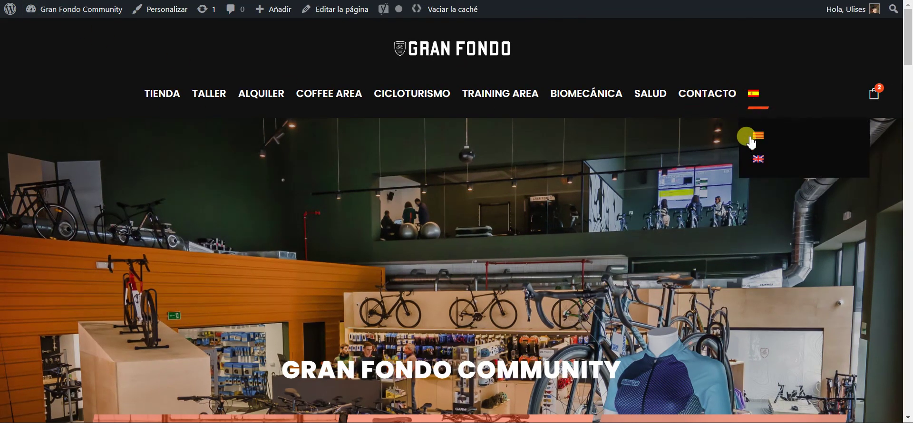
left_click(758, 162)
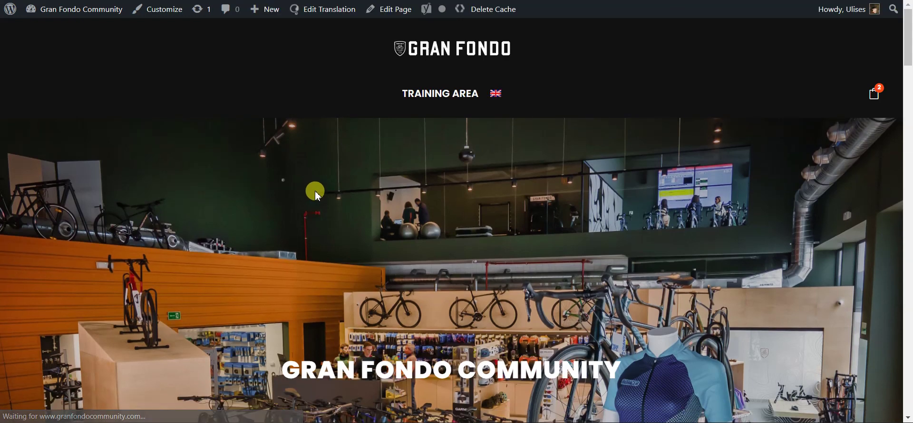